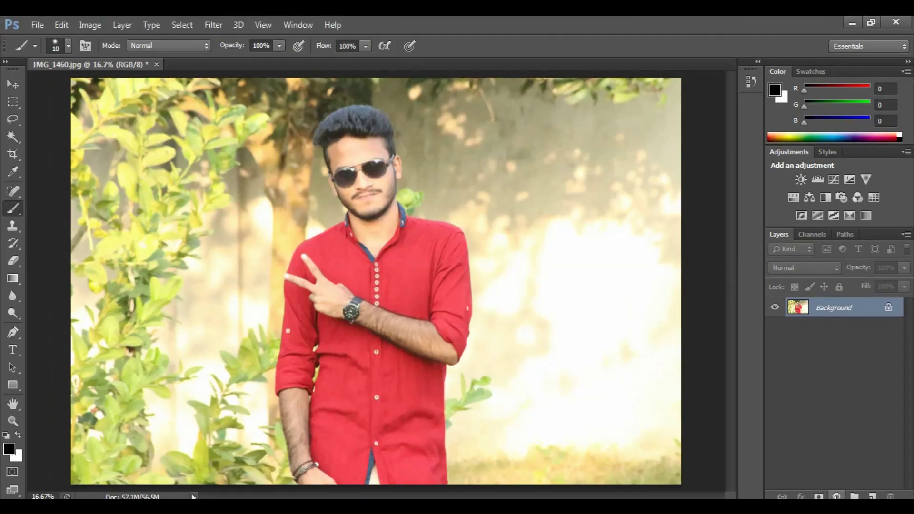
Add a Curves 1 adjustment layer above the Background and select its Preset field
left_click(837, 496)
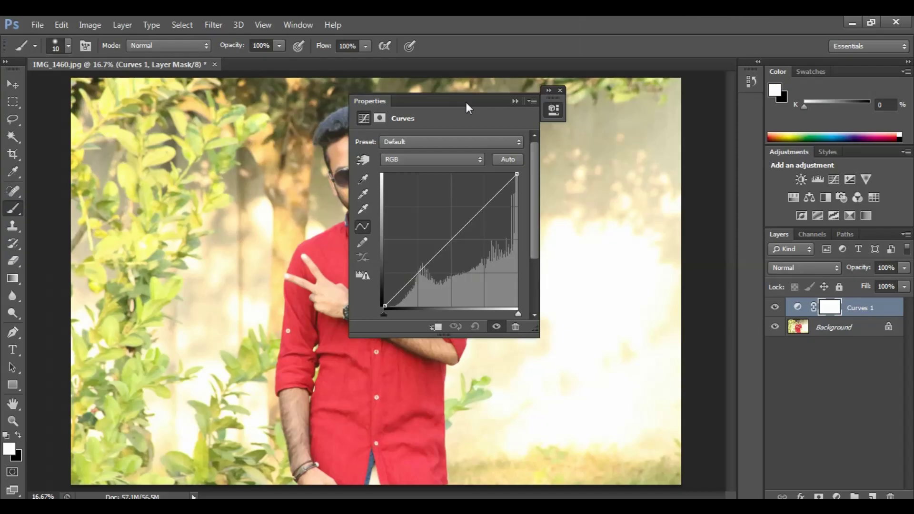
left_click_drag(466, 102, 610, 91)
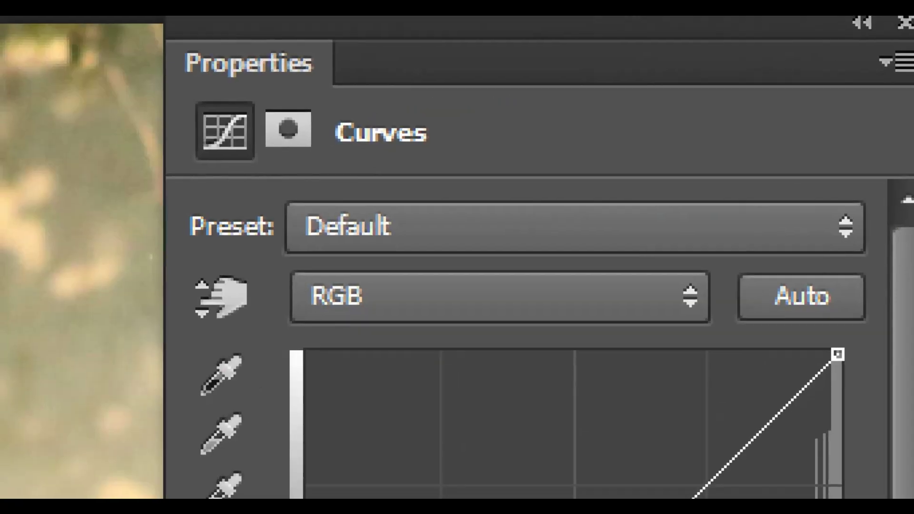
left_click(292, 207)
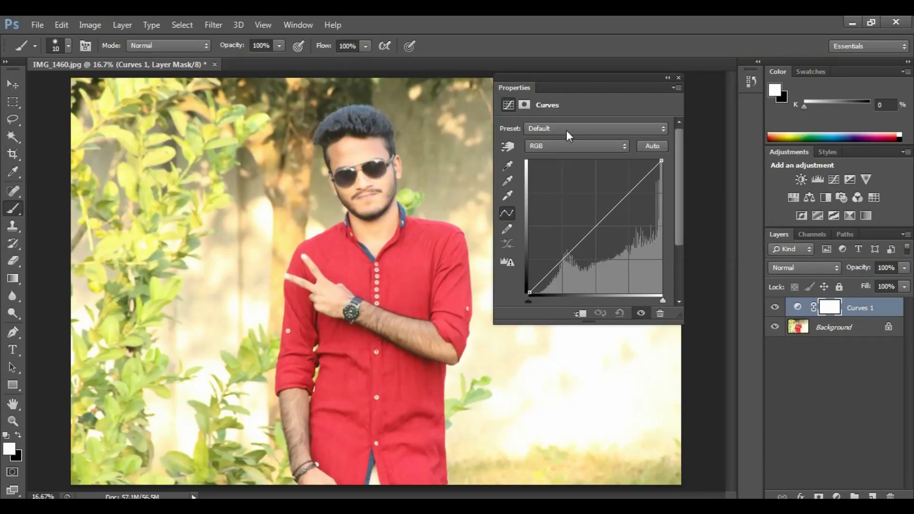
Set the Curves 1 preset to Strong Contrast (RGB)
left_click(567, 130)
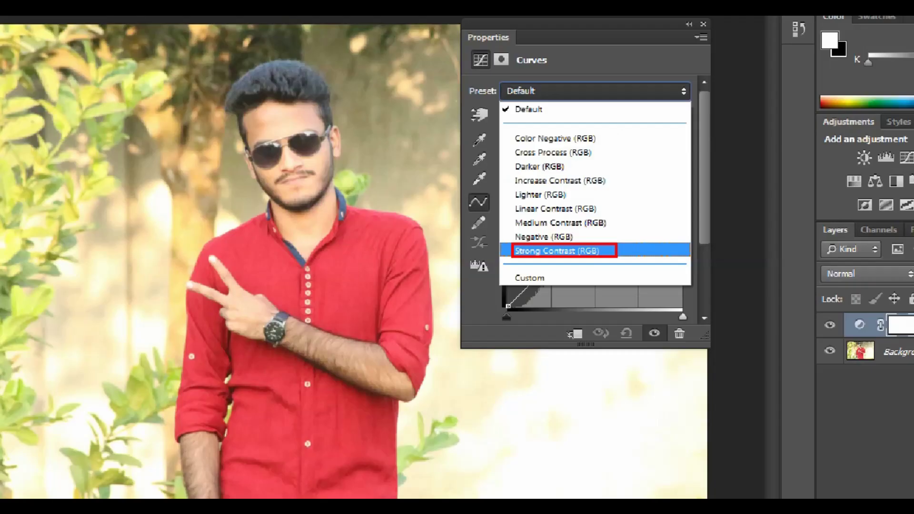
left_click(562, 250)
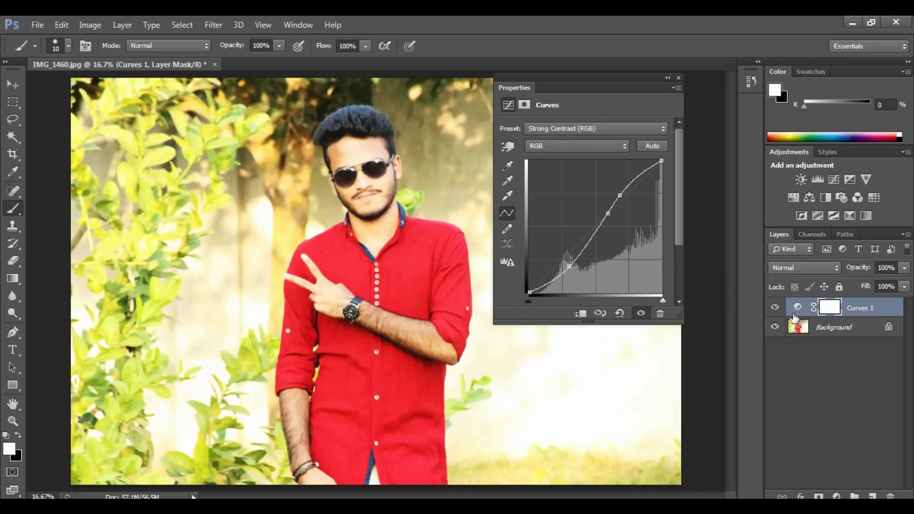
left_click(775, 308)
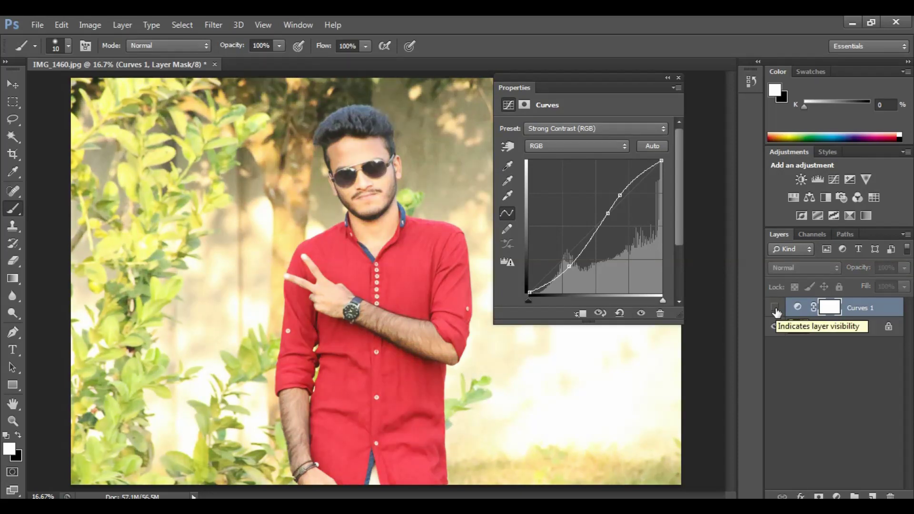
left_click(775, 308)
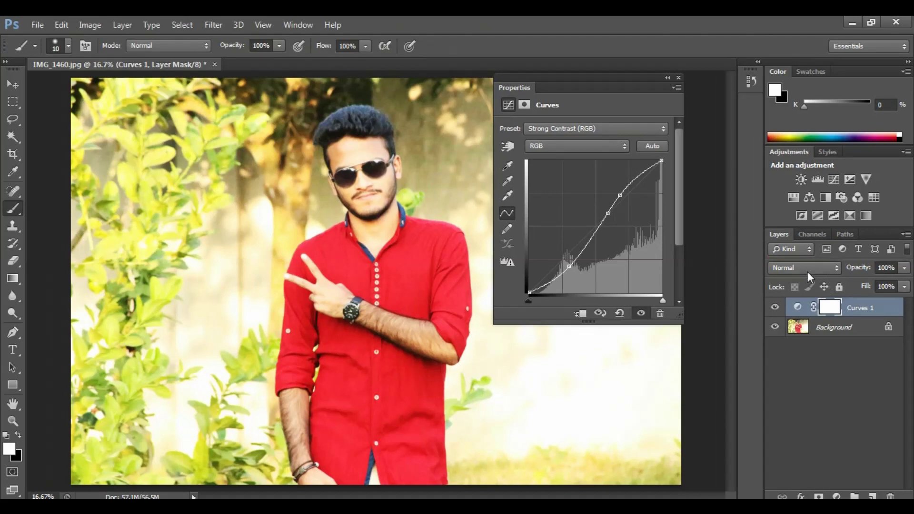
Set the Curves 1 layer's blend mode to Luminosity
left_click(807, 271)
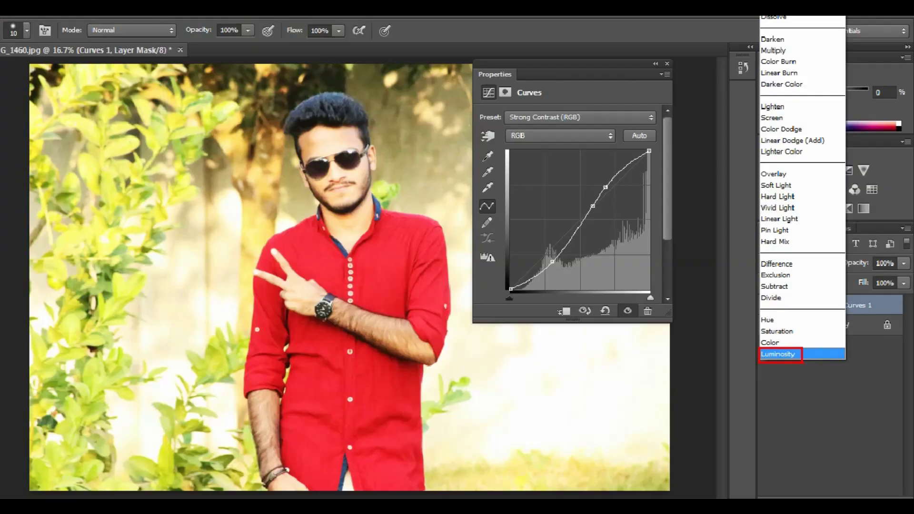
left_click(795, 269)
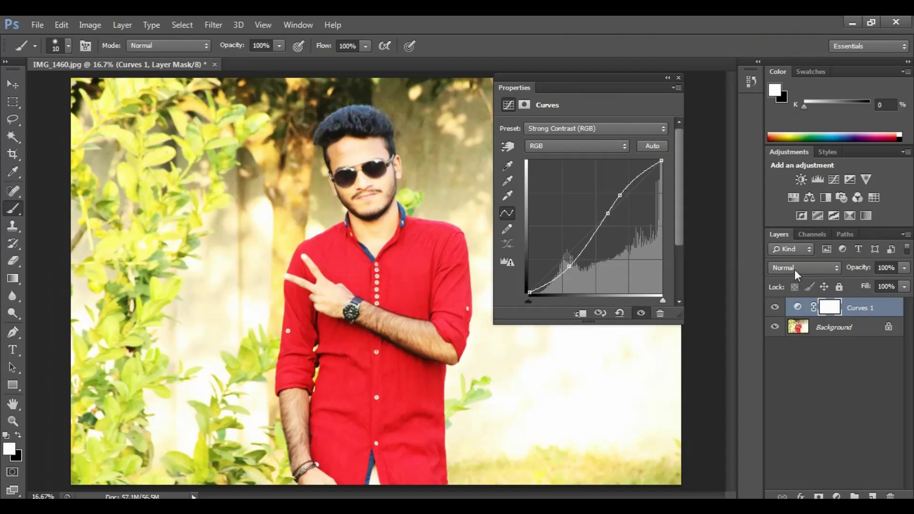
left_click(794, 268)
left_click(790, 354)
Quit CS6 without saving IMG_1460.jpg, then open IMG_1538.jpg in maximized Photoshop CS
left_click(895, 23)
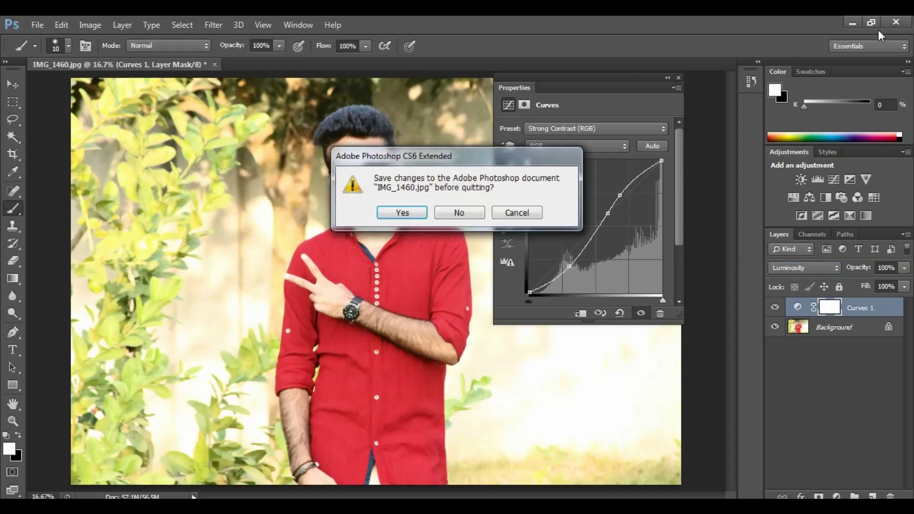
left_click(461, 210)
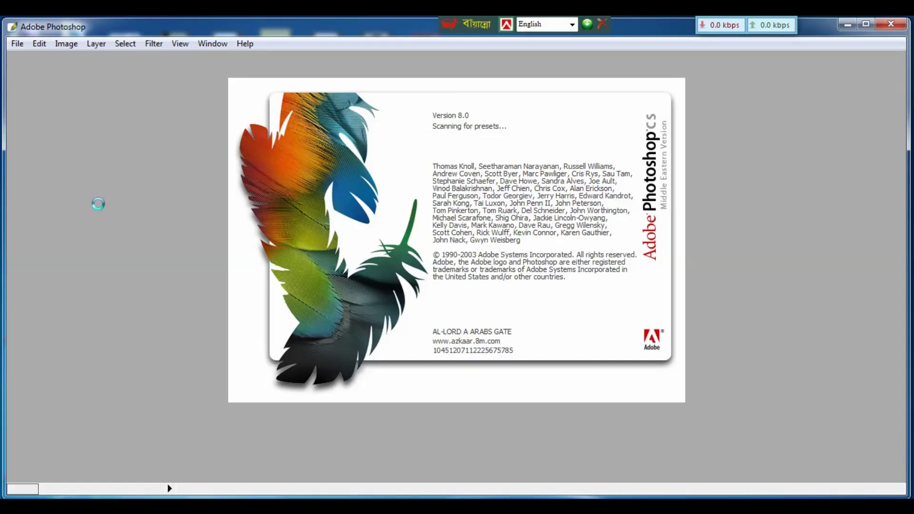
key("Escape")
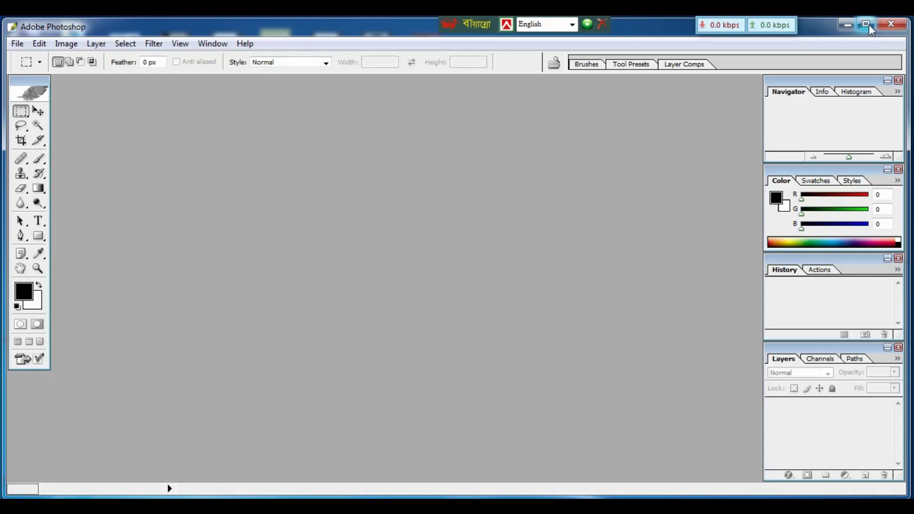
left_click(866, 23)
left_click_drag(297, 245, 308, 367)
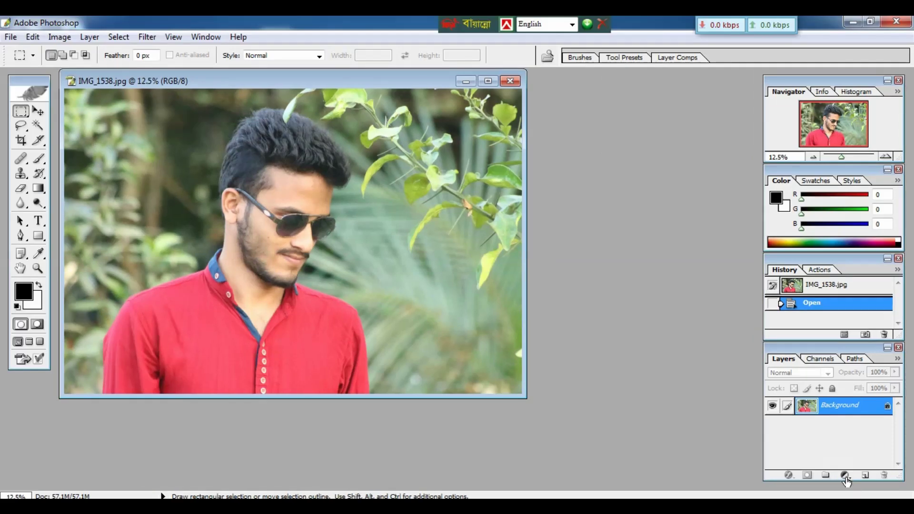
Add a Curves 1 adjustment layer with Auto correction above IMG_1538.jpg's Background
left_click(847, 477)
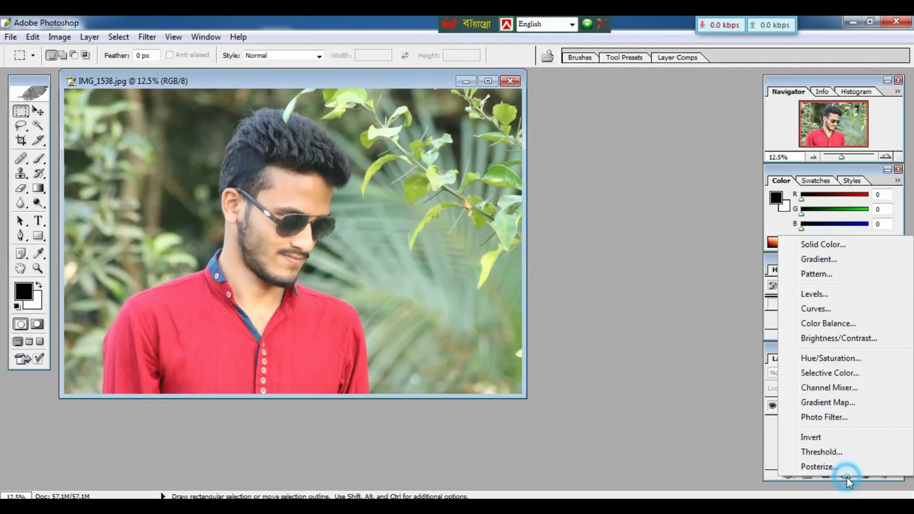
left_click(833, 311)
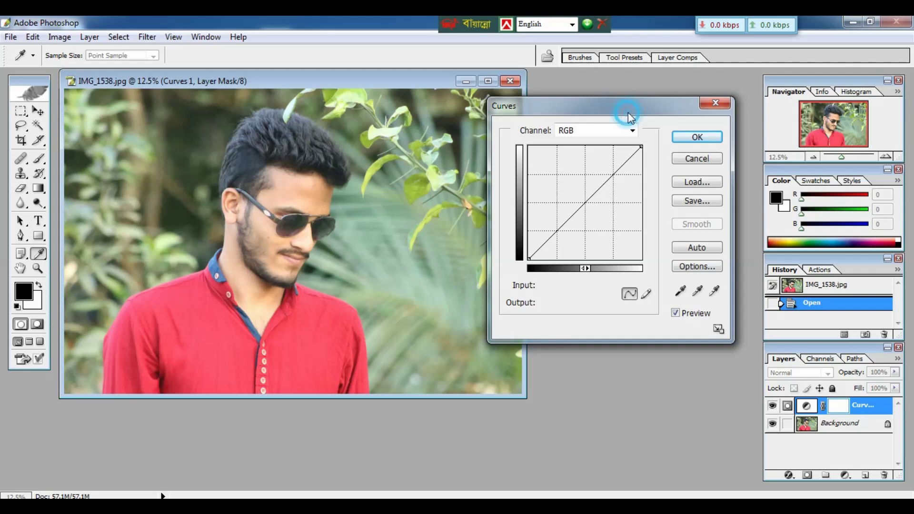
left_click_drag(628, 114, 671, 110)
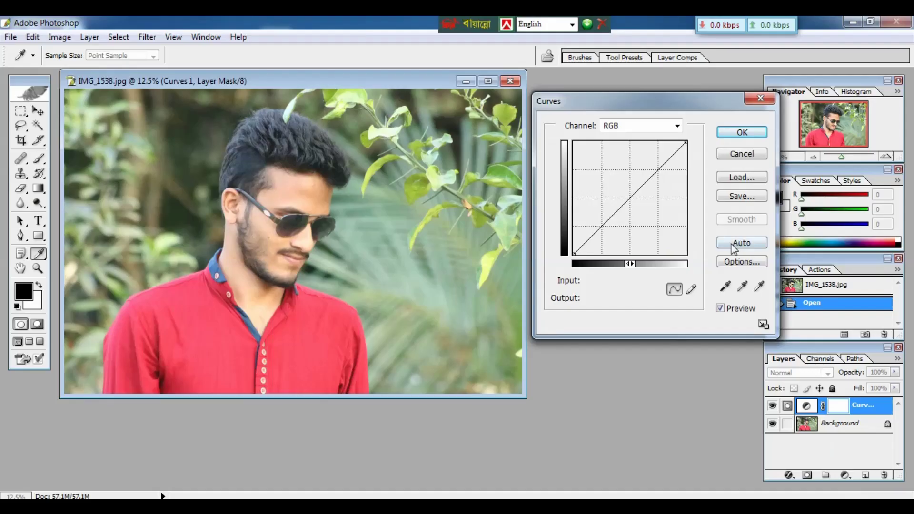
left_click(740, 244)
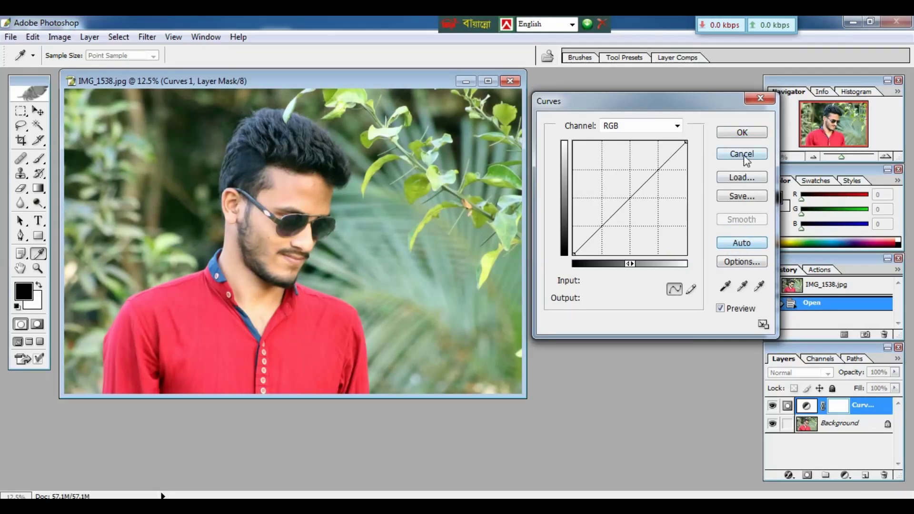
left_click(741, 133)
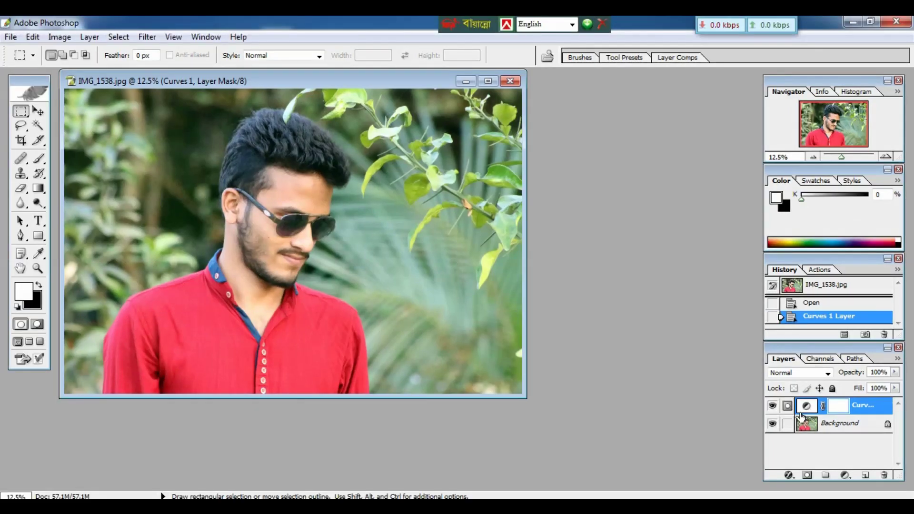
left_click(772, 406)
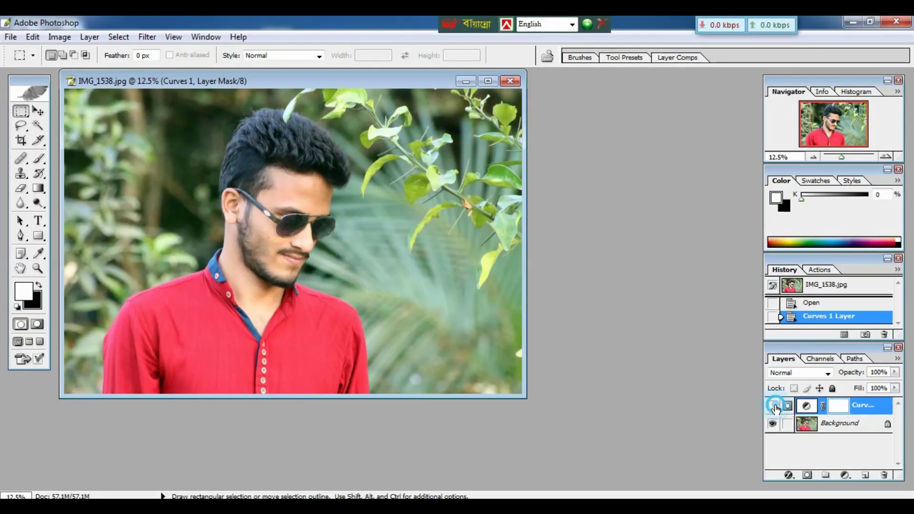
left_click(773, 406)
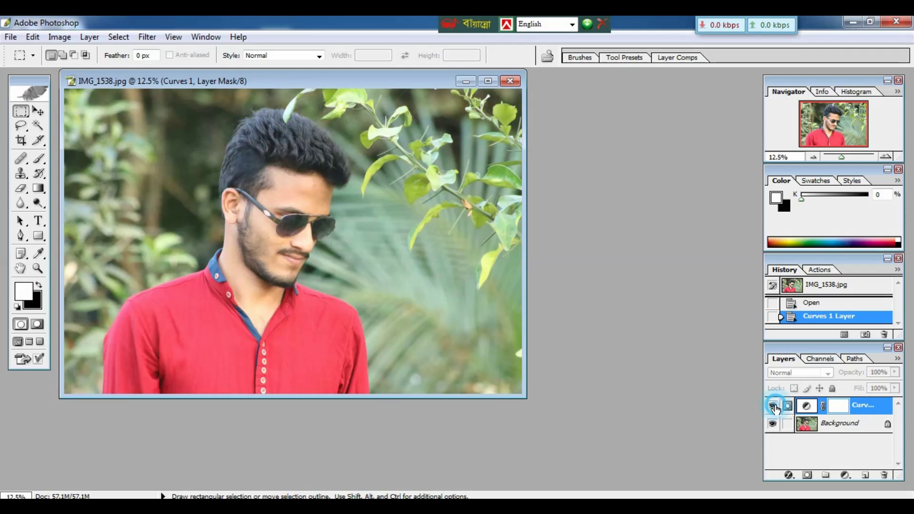
left_click(773, 406)
left_click(773, 406)
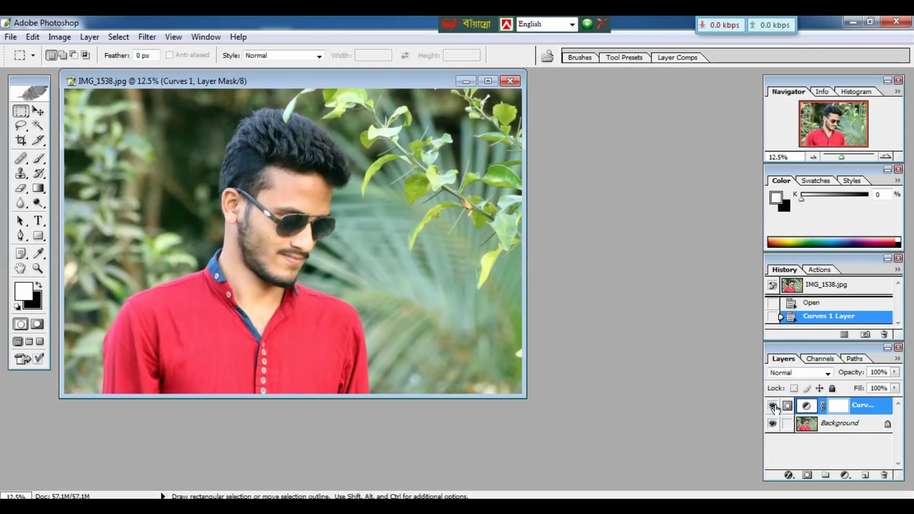